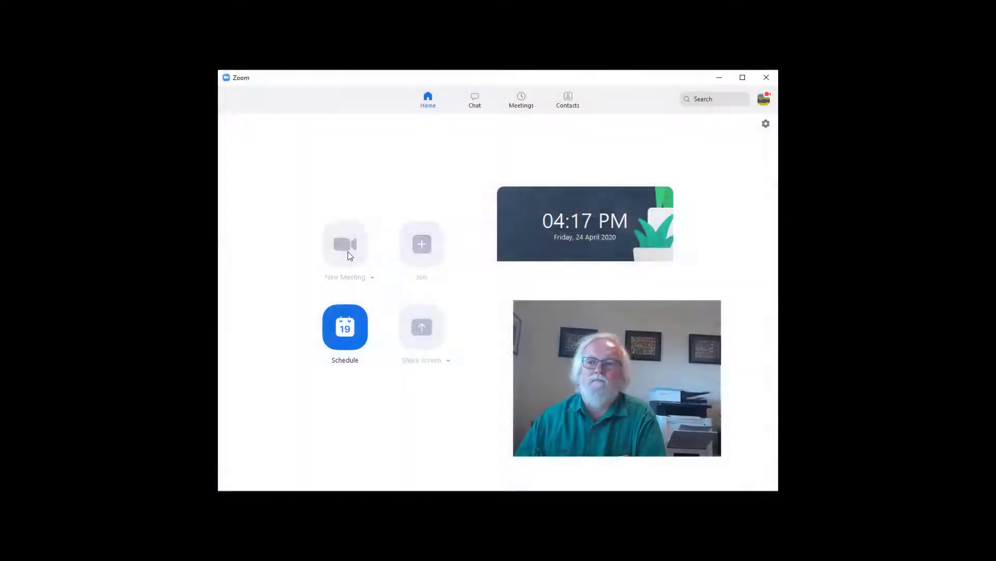
- Start a new meeting and look at its additional live-streaming options and reactions
{"action": "left_click", "coordinate": [348, 252]}
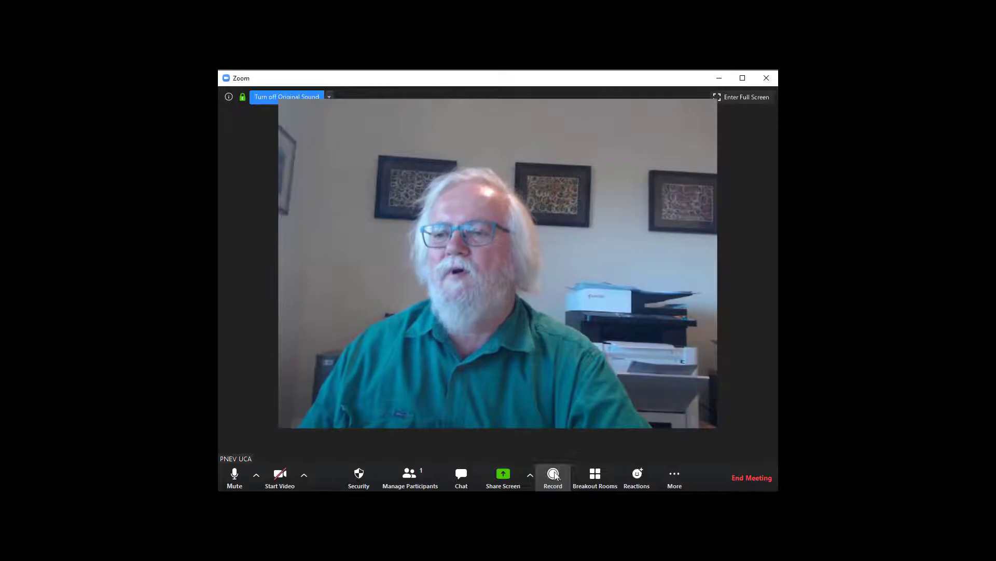
{"action": "left_click", "coordinate": [672, 473]}
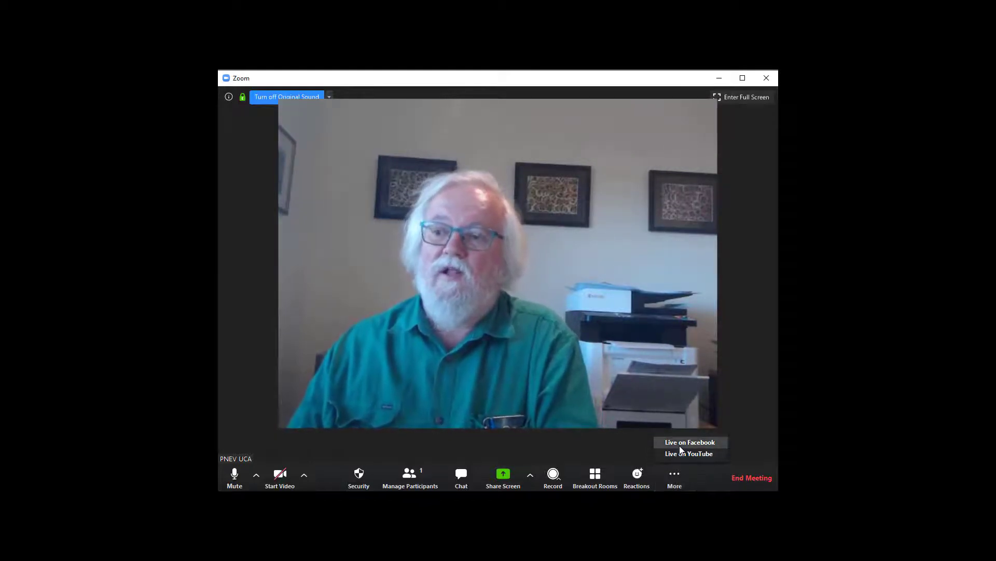
{"action": "left_click", "coordinate": [637, 475]}
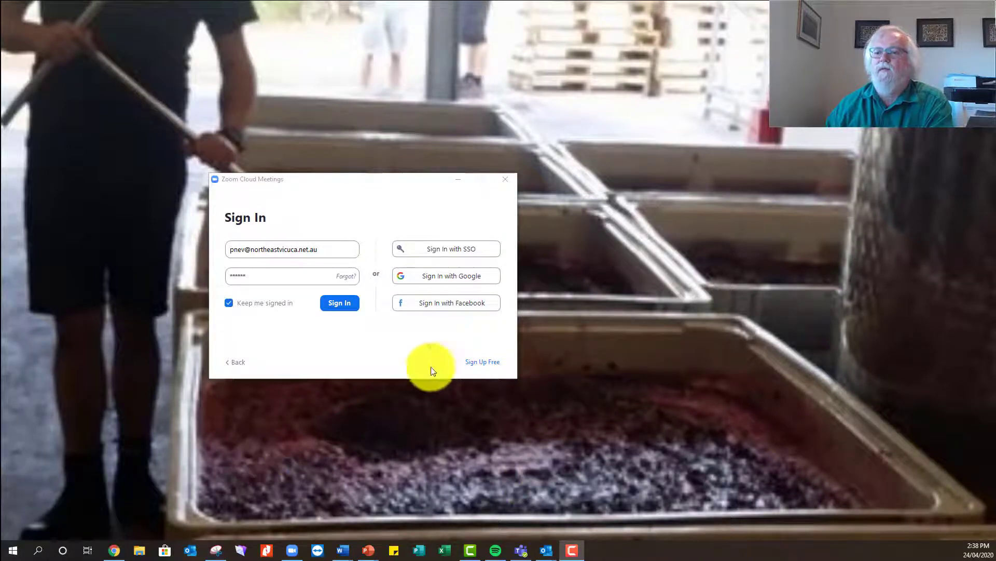
- Sign in to the desktop client and open the advanced features from the profile settings
{"action": "left_click", "coordinate": [341, 304]}
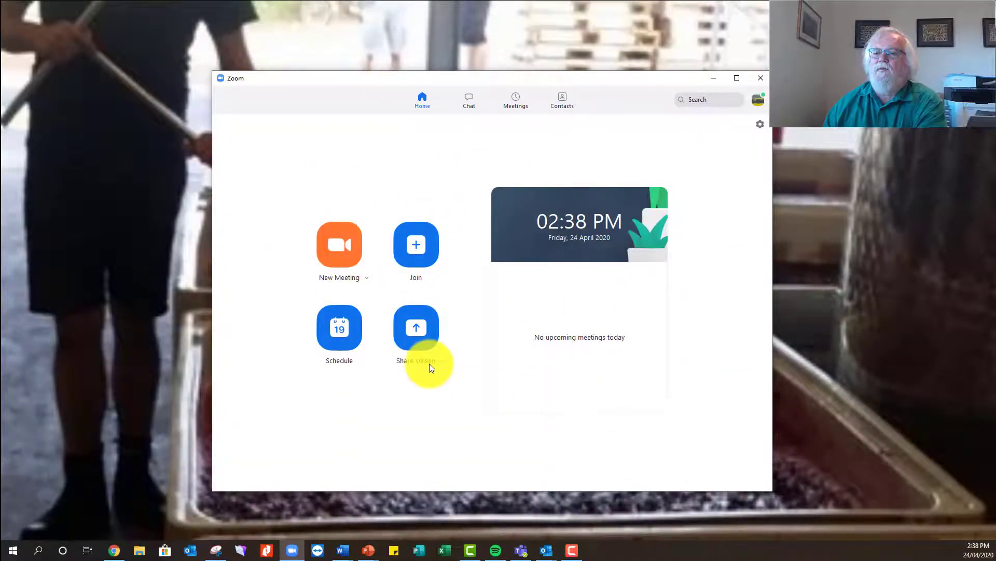
{"action": "left_click", "coordinate": [761, 127]}
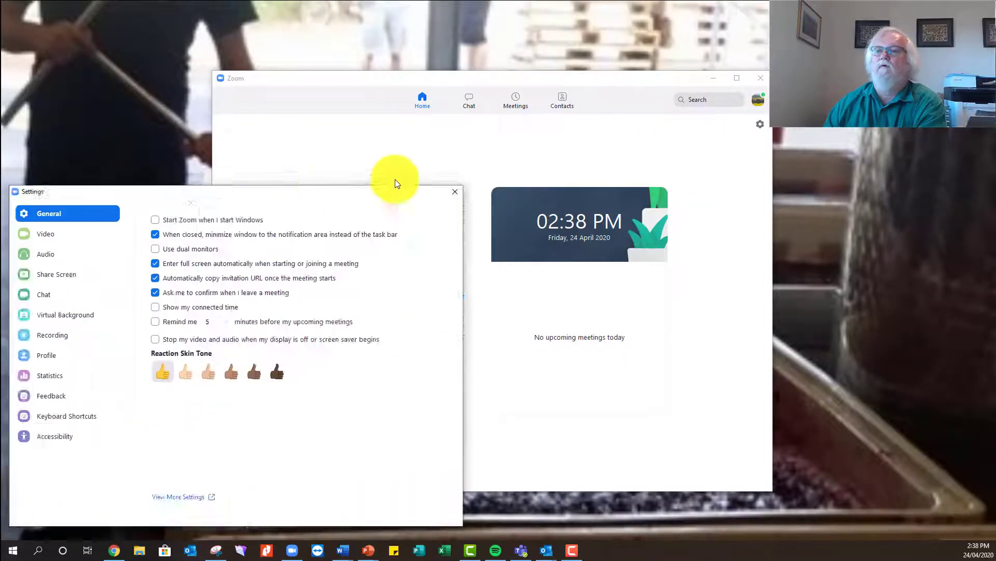
{"action": "left_click_drag", "start_coordinate": [393, 190], "coordinate": [590, 135]}
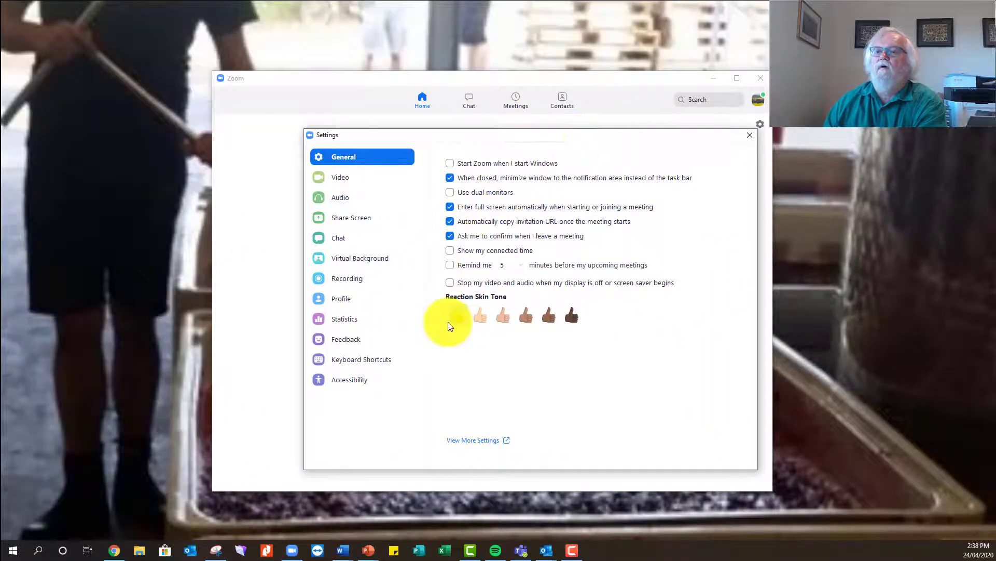
{"action": "left_click", "coordinate": [343, 298]}
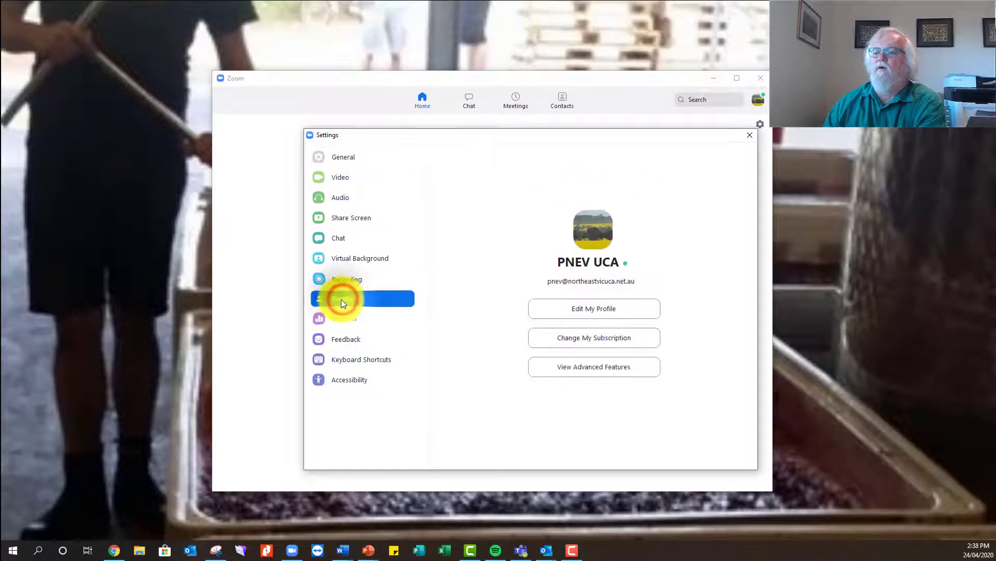
{"action": "left_click", "coordinate": [587, 367]}
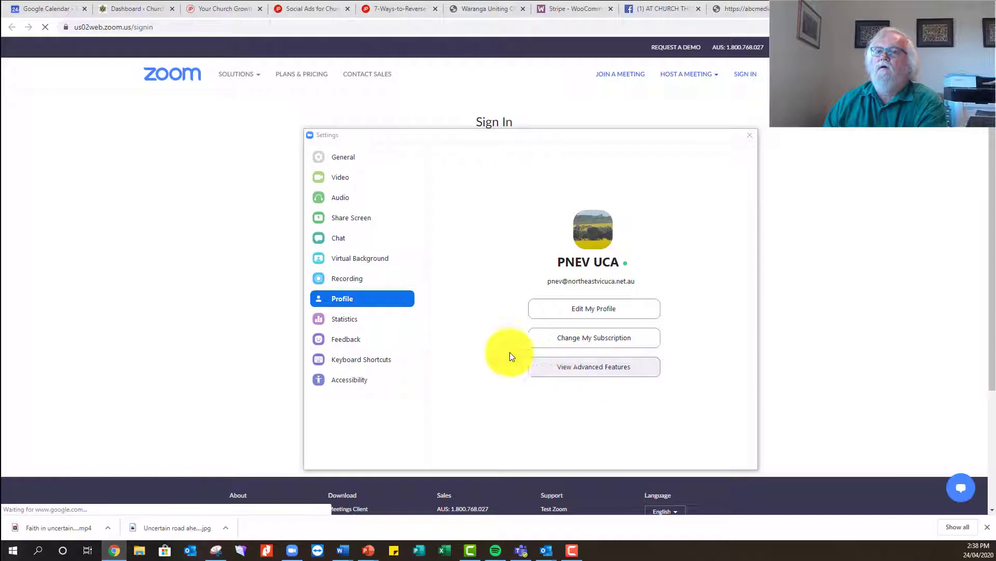
- Close the desktop settings and sign in to the Zoom website with the saved account e-mail and password
{"action": "left_click", "coordinate": [748, 135]}
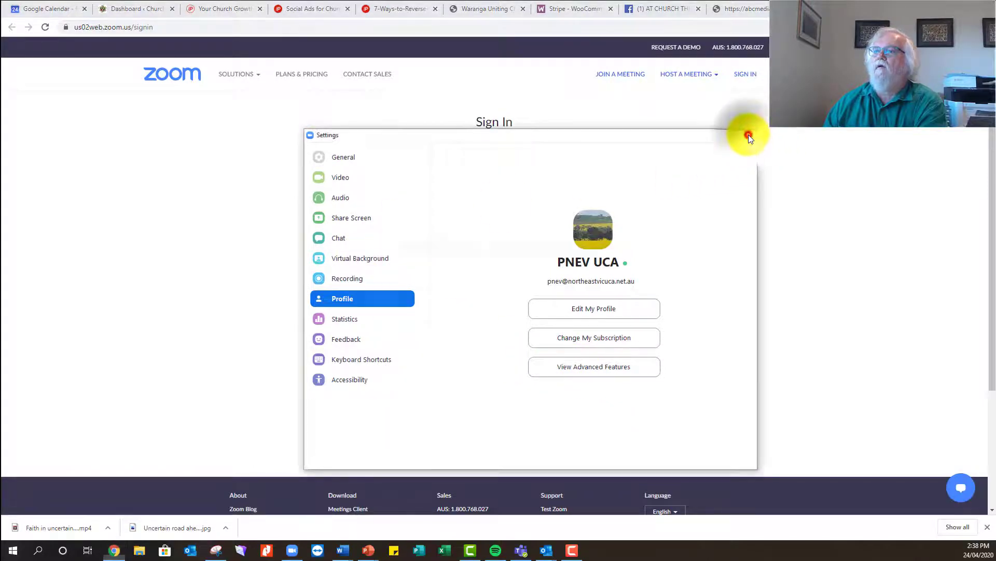
{"action": "left_click", "coordinate": [398, 168]}
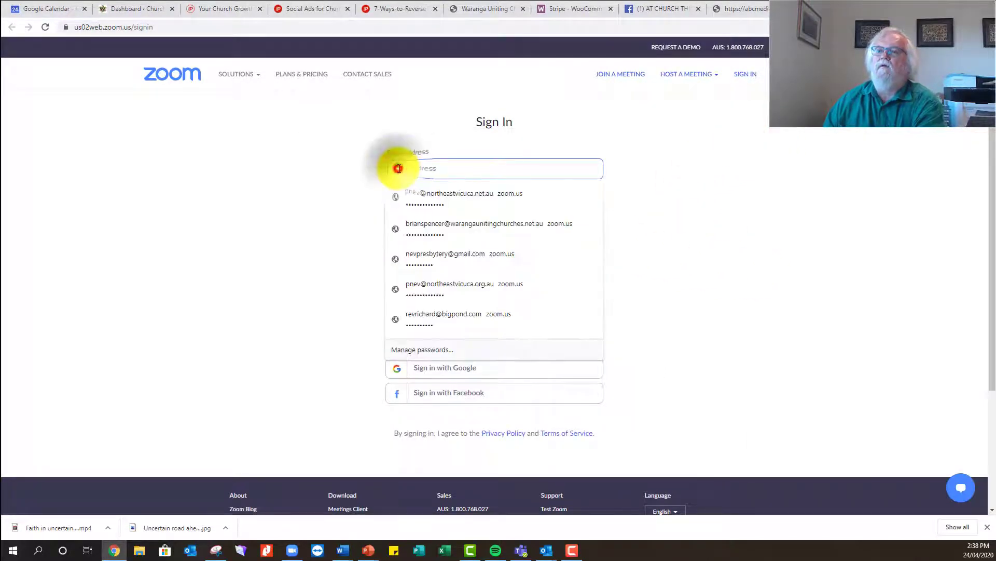
{"action": "left_click", "coordinate": [421, 192]}
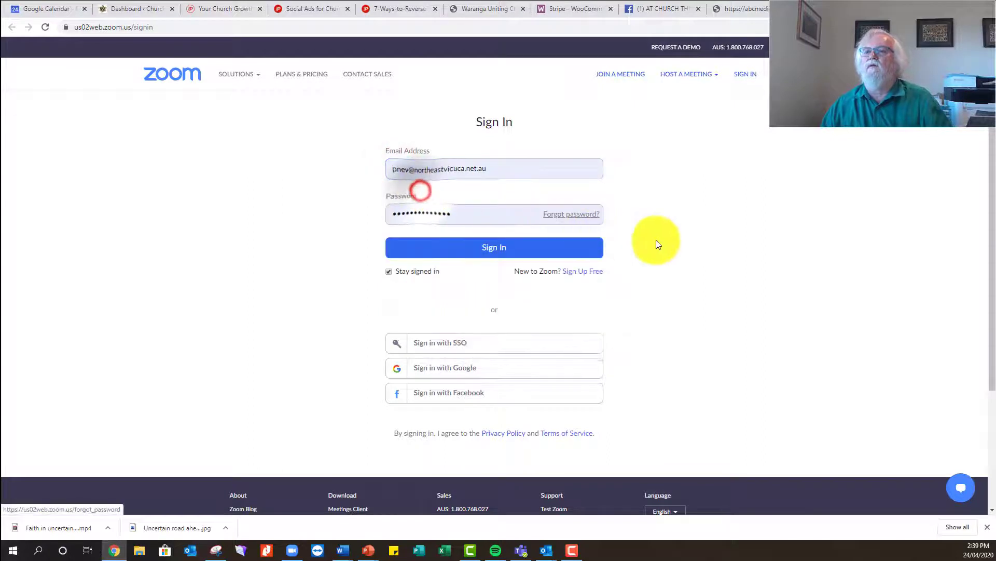
{"action": "left_click", "coordinate": [497, 253]}
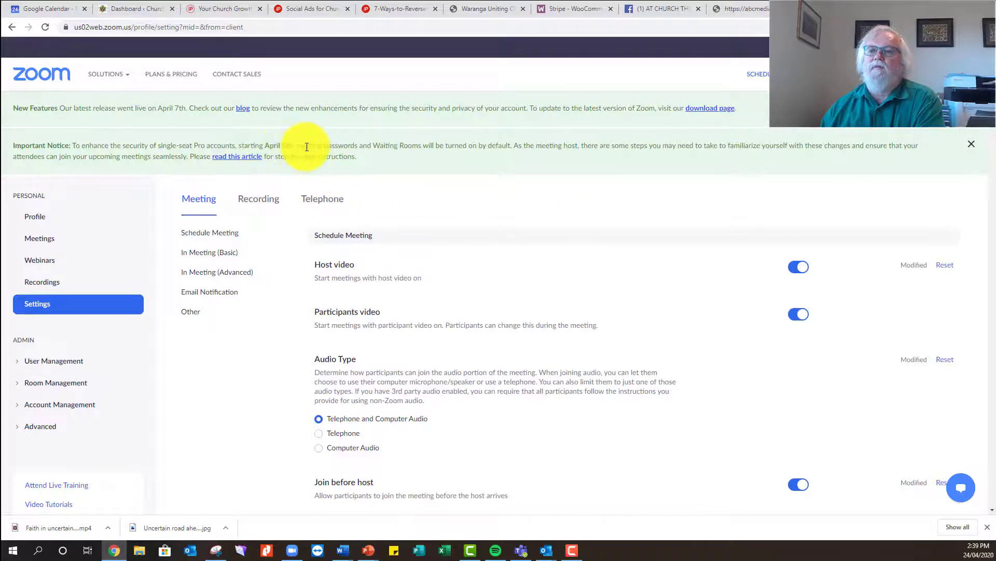
- Highlight the notice about meeting passwords and Waiting Rooms, and dismiss both notices above the meeting settings
{"action": "left_click_drag", "start_coordinate": [314, 147], "coordinate": [531, 147]}
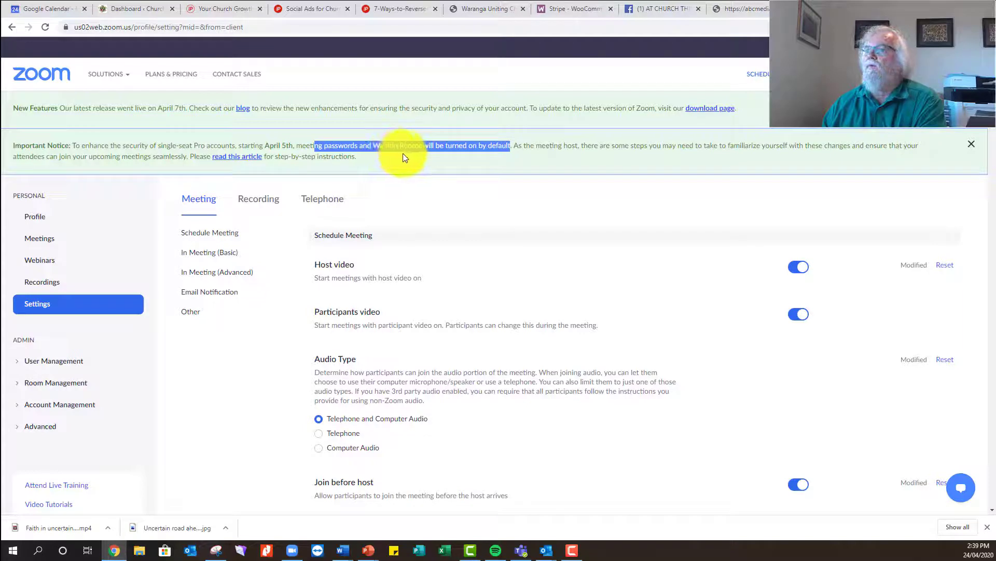
{"action": "left_click", "coordinate": [971, 144]}
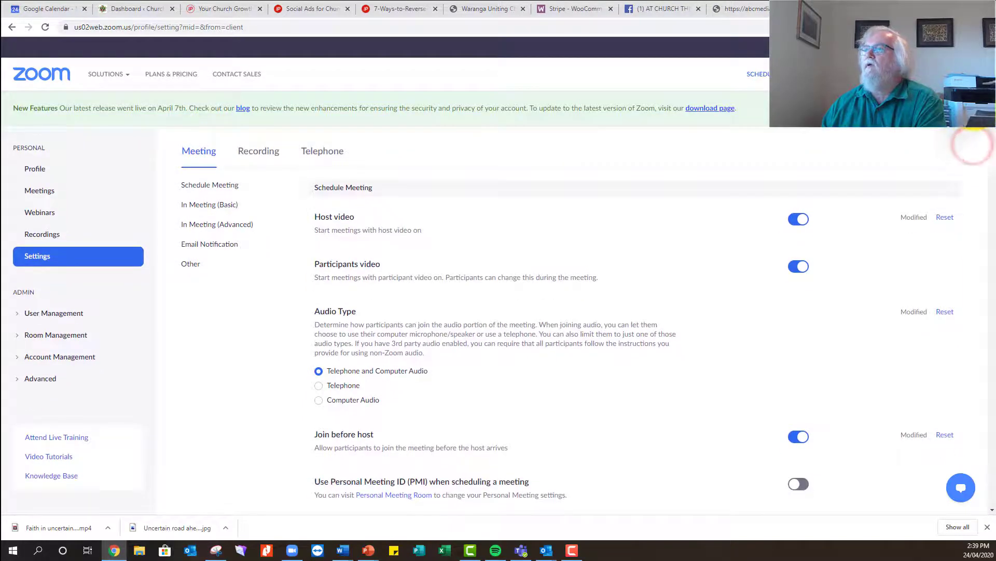
{"action": "left_click", "coordinate": [975, 108]}
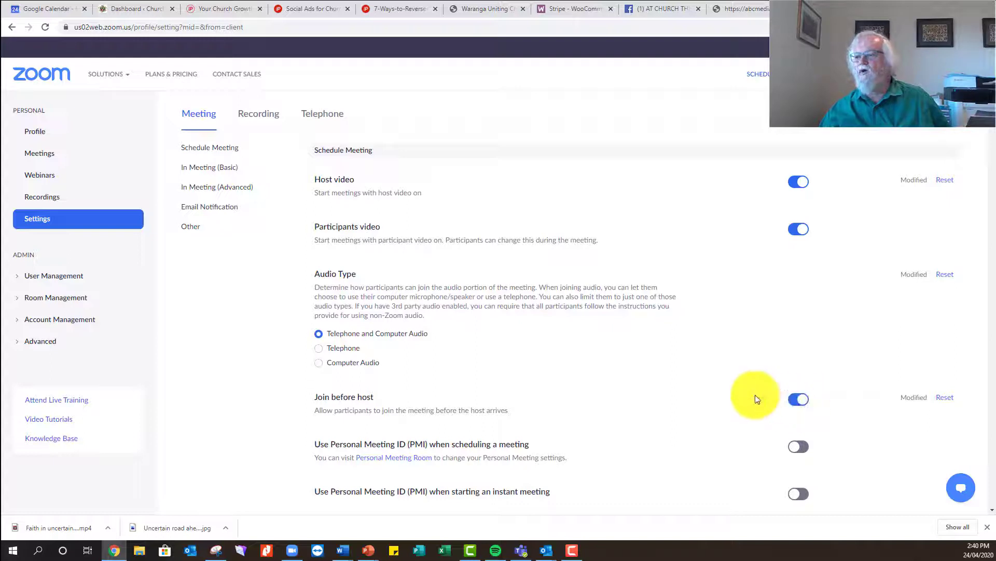
- Review the Schedule Meeting settings from Join before host to Mute participants upon entry, highlighting the host's control over unmuting
{"action": "scroll", "coordinate": [506, 386], "scroll_direction": "down", "scroll_amount": 3}
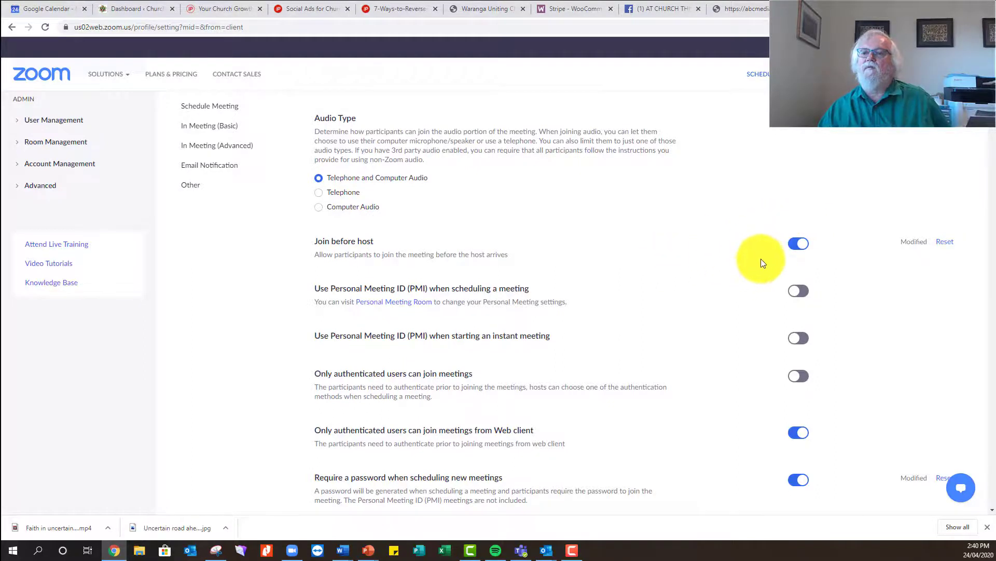
{"action": "scroll", "coordinate": [758, 265], "scroll_direction": "down", "scroll_amount": 10}
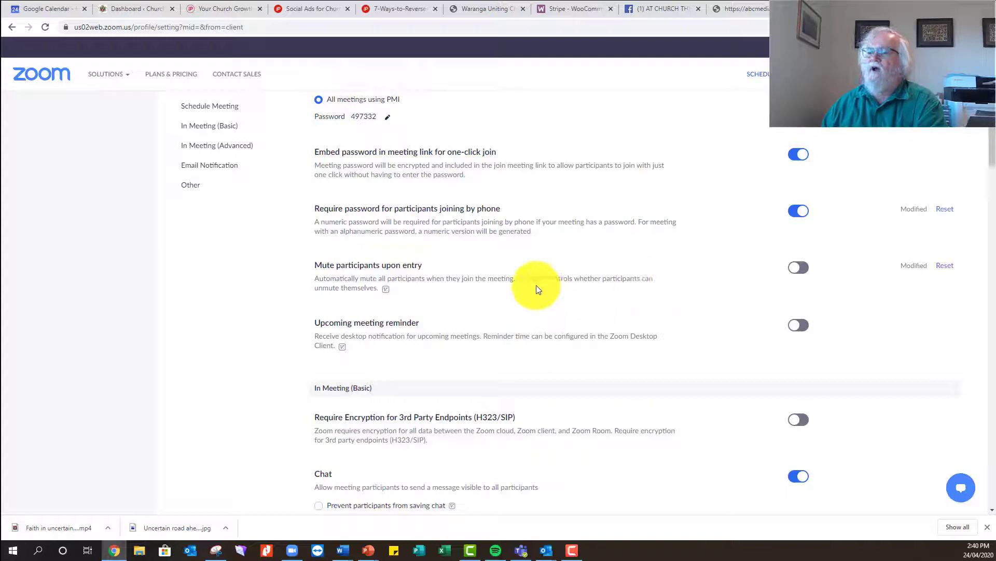
{"action": "left_click_drag", "start_coordinate": [516, 279], "coordinate": [520, 289]}
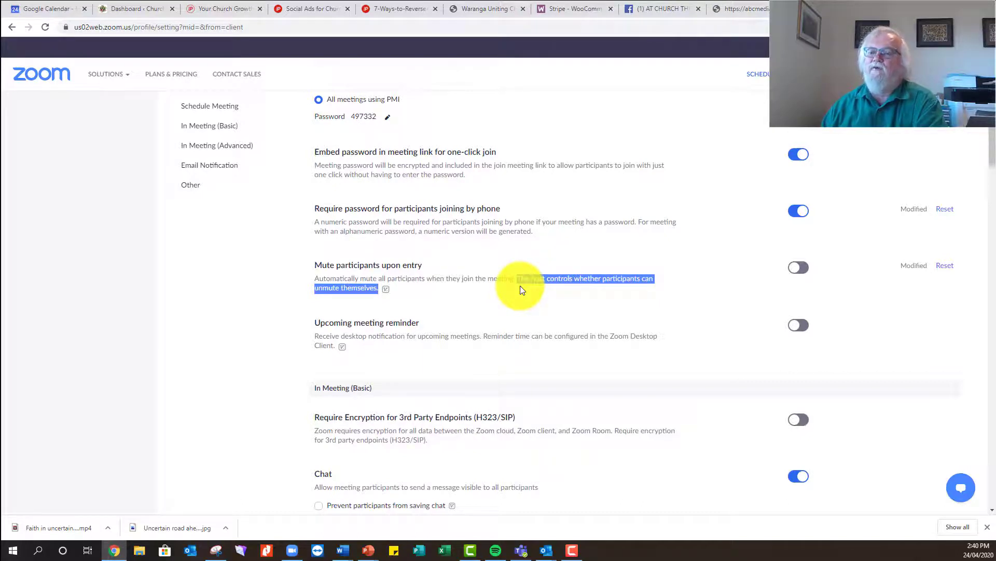
{"action": "left_click", "coordinate": [521, 288]}
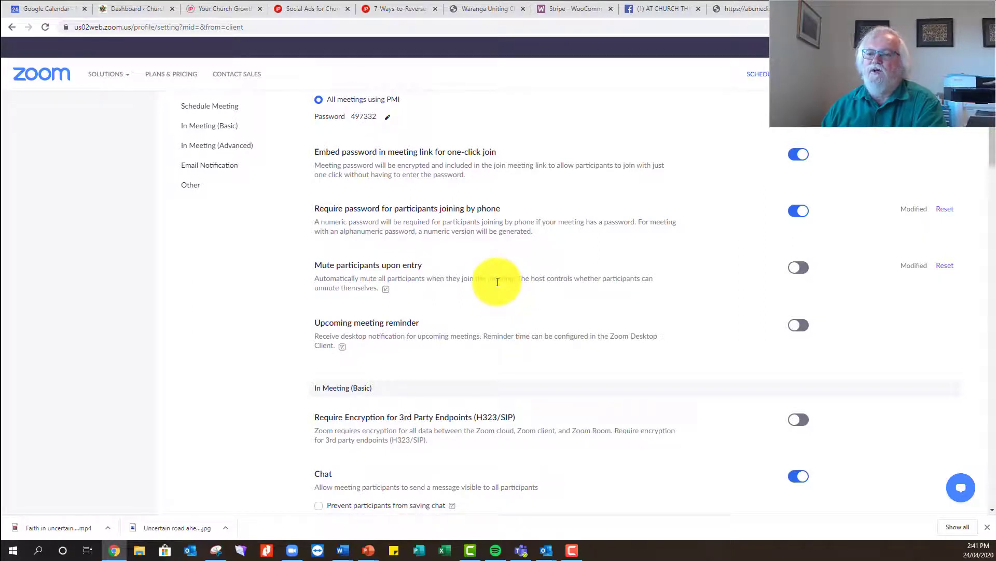
- Examine the In Meeting (Basic) settings for chat, file transfer, feedback, co-host and polling
{"action": "scroll", "coordinate": [591, 297], "scroll_direction": "down", "scroll_amount": 1}
{"action": "scroll", "coordinate": [591, 297], "scroll_direction": "down", "scroll_amount": 6}
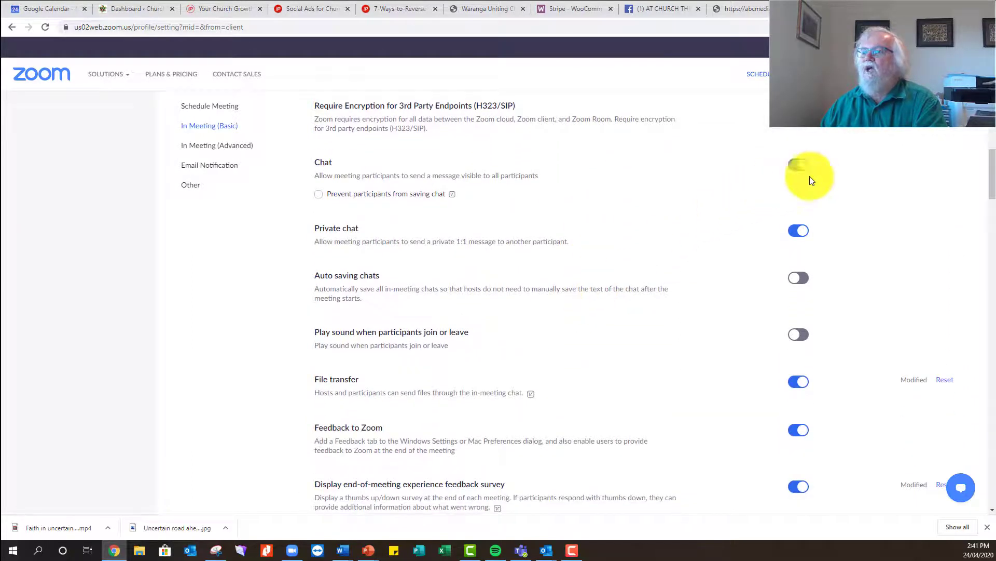
{"action": "mouse_move", "coordinate": [452, 195]}
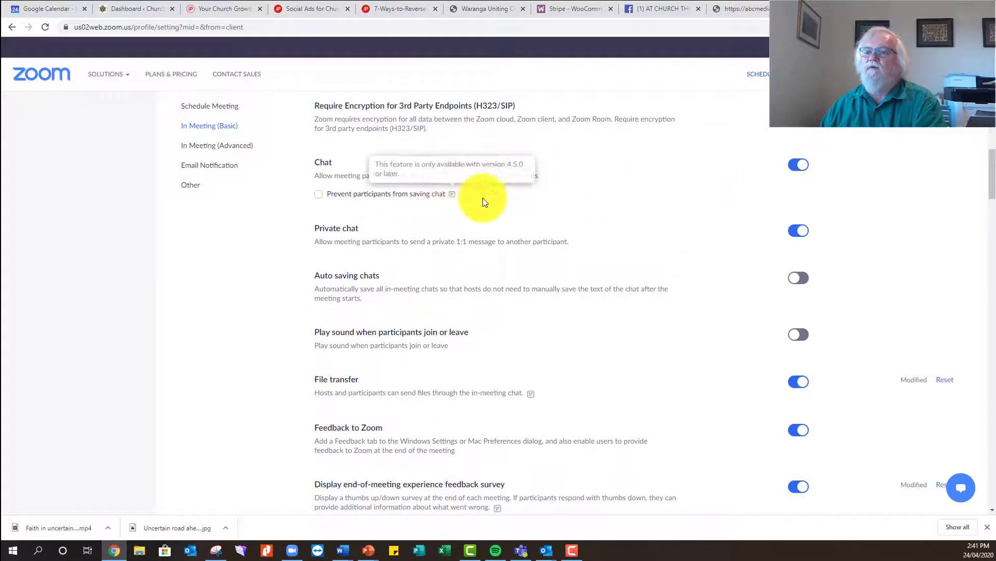
{"action": "left_click", "coordinate": [799, 169]}
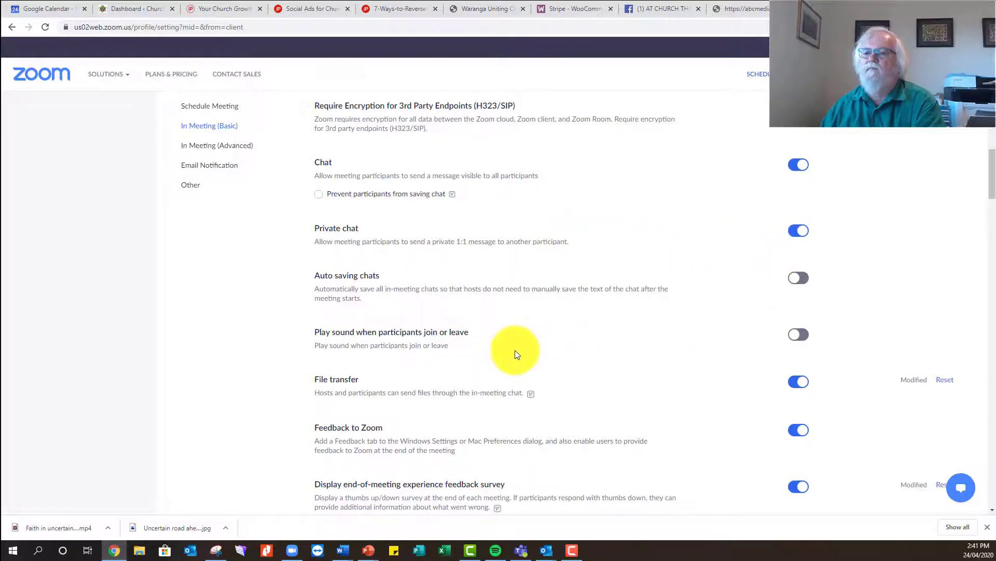
{"action": "scroll", "coordinate": [465, 347], "scroll_direction": "down", "scroll_amount": 3}
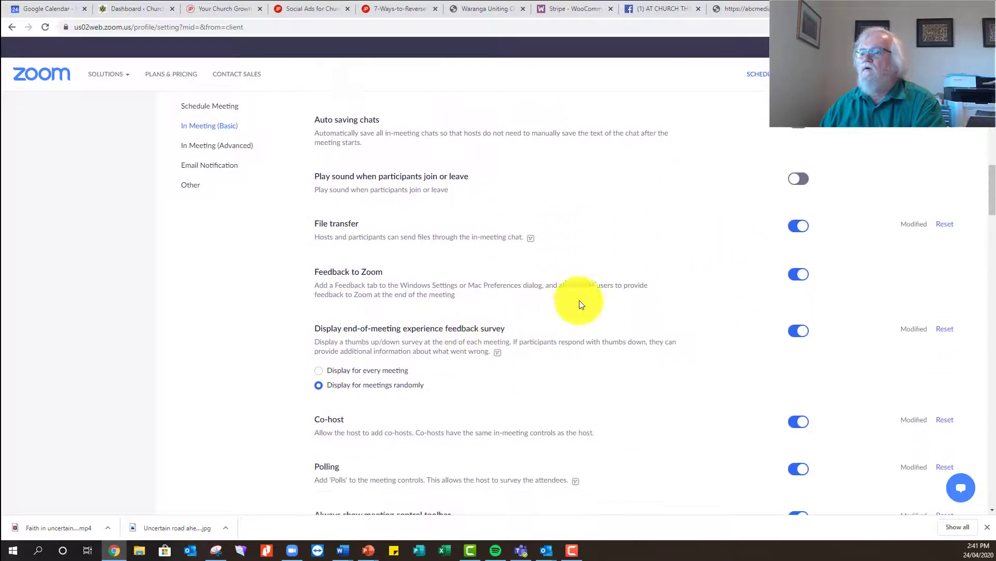
{"action": "scroll", "coordinate": [604, 277], "scroll_direction": "down", "scroll_amount": 3}
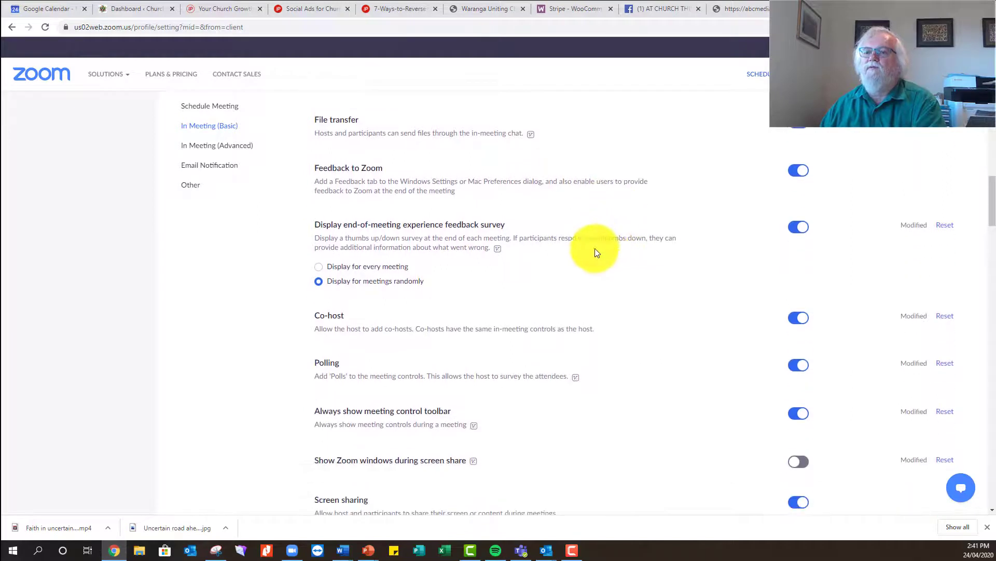
{"action": "scroll", "coordinate": [577, 255], "scroll_direction": "down", "scroll_amount": 2}
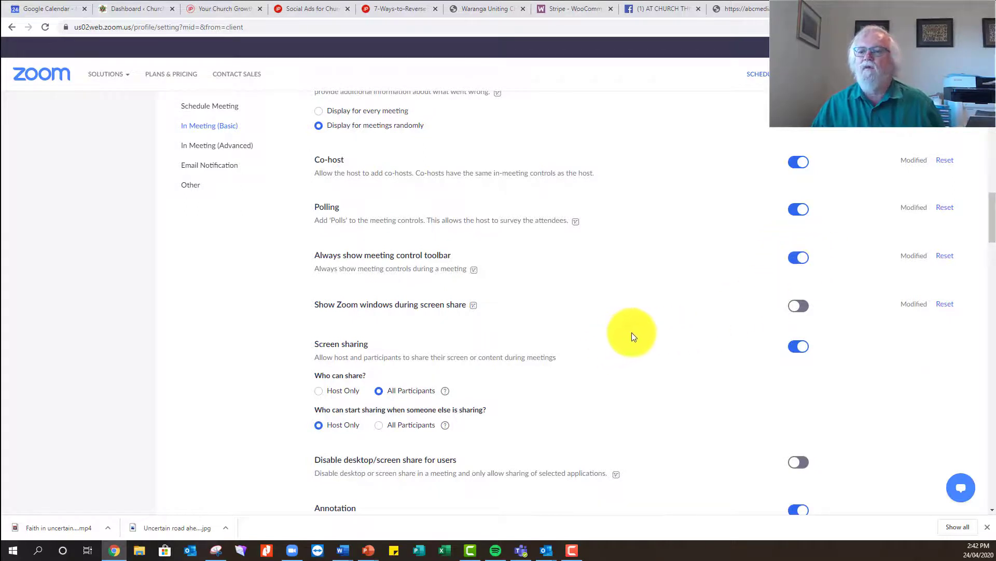
- Examine the In Meeting (Basic) settings for screen sharing, annotation, whiteboard, remote control and nonverbal feedback
{"action": "scroll", "coordinate": [646, 319], "scroll_direction": "down", "scroll_amount": 3}
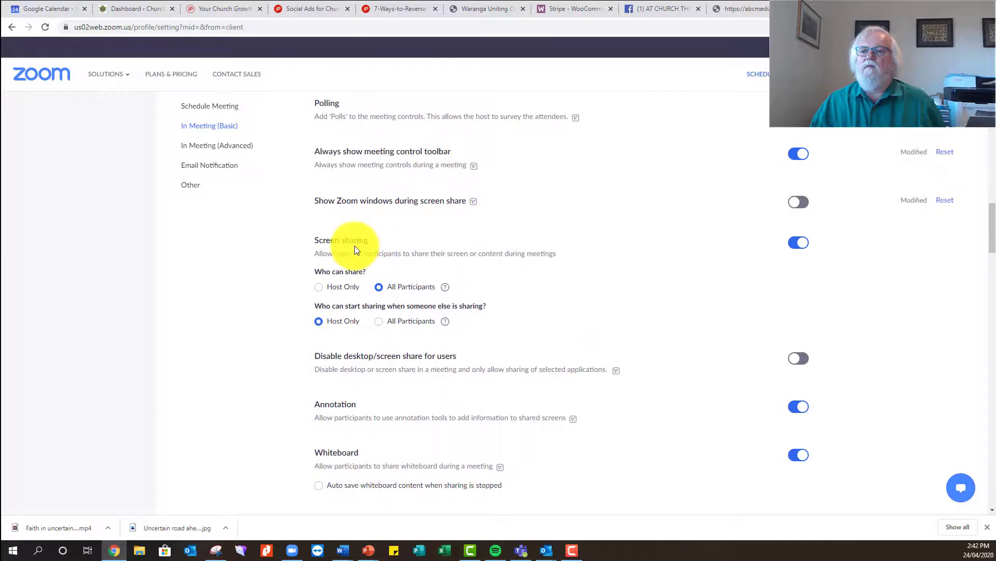
{"action": "scroll", "coordinate": [355, 245], "scroll_direction": "down", "scroll_amount": 1}
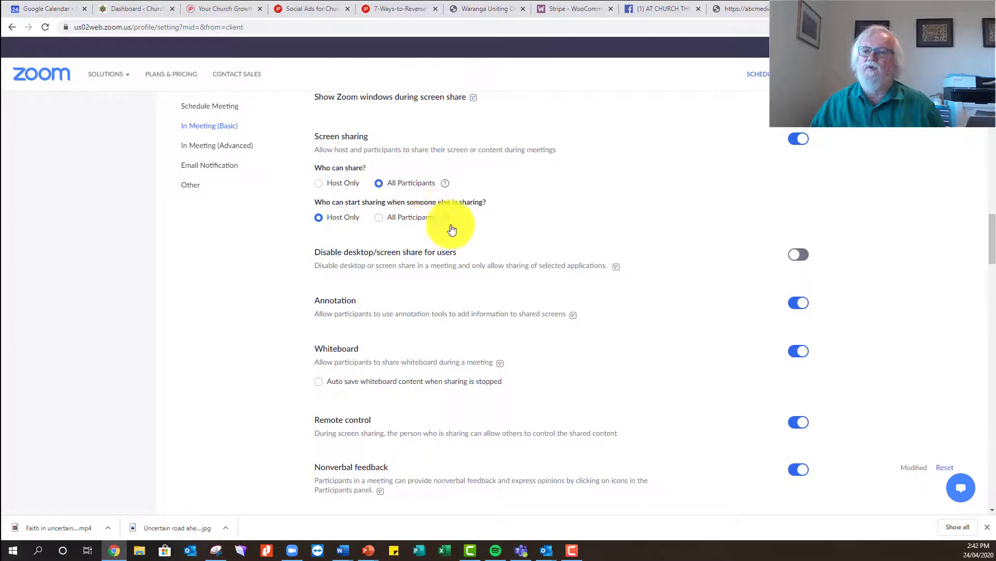
{"action": "scroll", "coordinate": [597, 257], "scroll_direction": "down", "scroll_amount": 1}
{"action": "scroll", "coordinate": [598, 258], "scroll_direction": "down", "scroll_amount": 2}
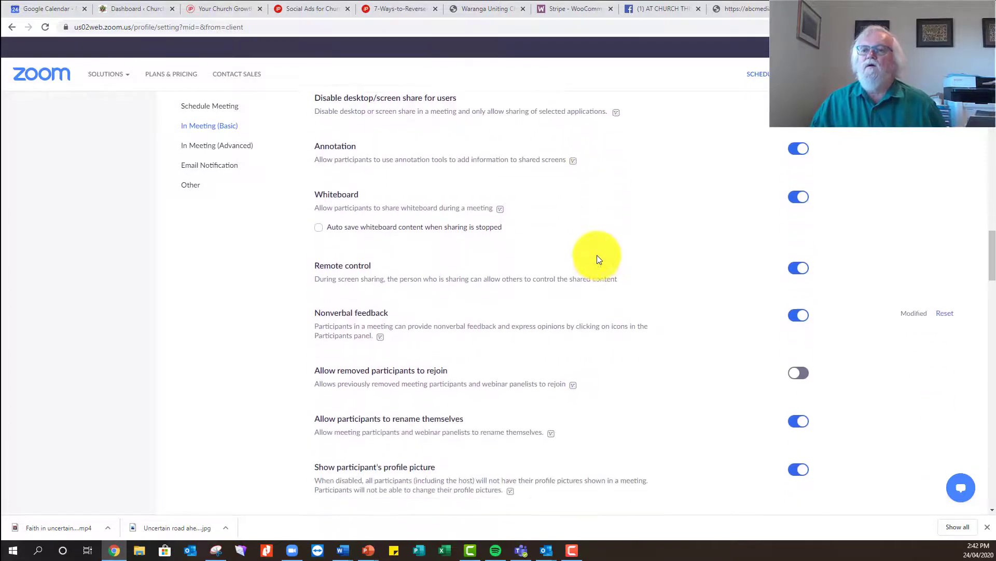
{"action": "scroll", "coordinate": [597, 255], "scroll_direction": "down", "scroll_amount": 2}
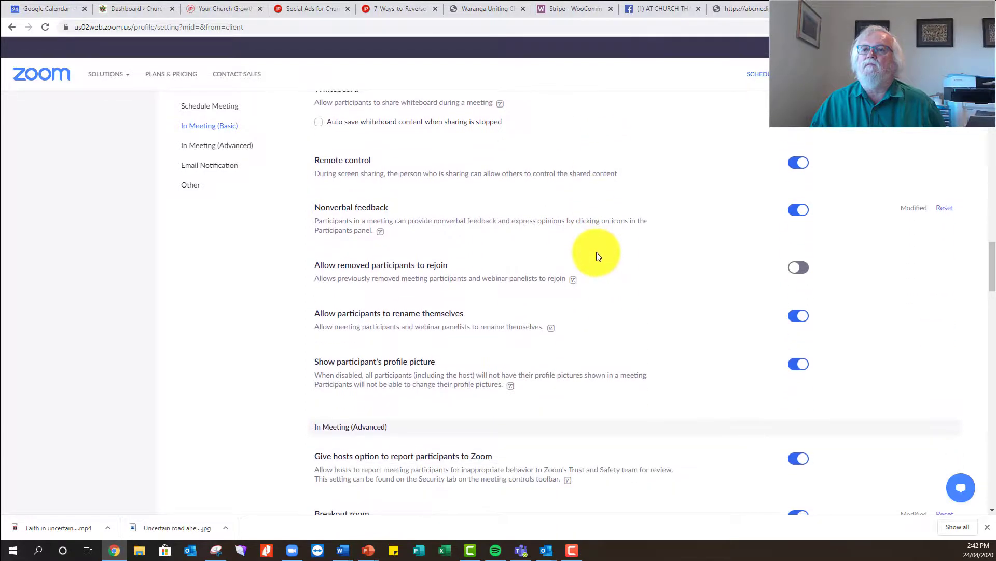
{"action": "scroll", "coordinate": [596, 249], "scroll_direction": "up", "scroll_amount": 2}
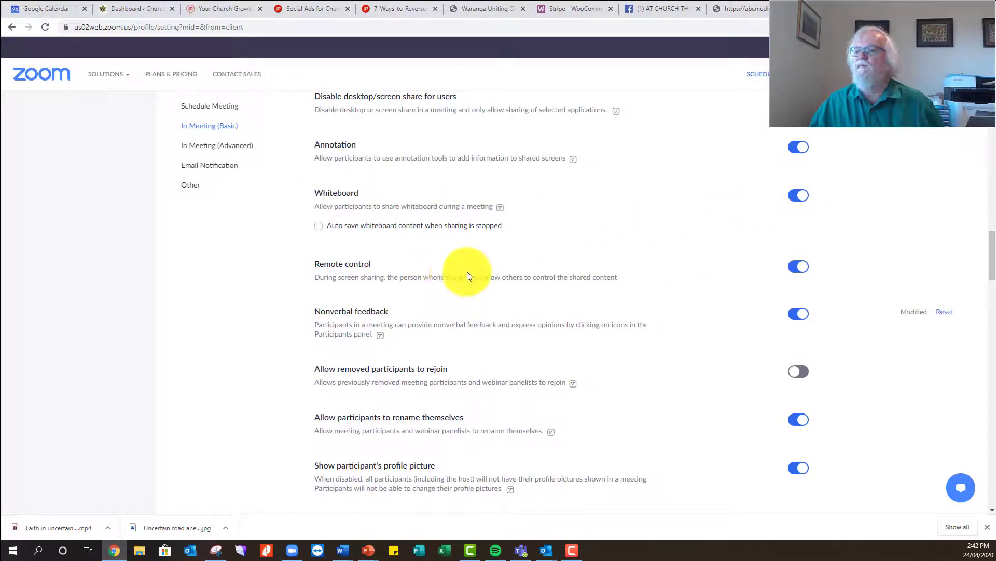
{"action": "scroll", "coordinate": [526, 263], "scroll_direction": "down", "scroll_amount": 3}
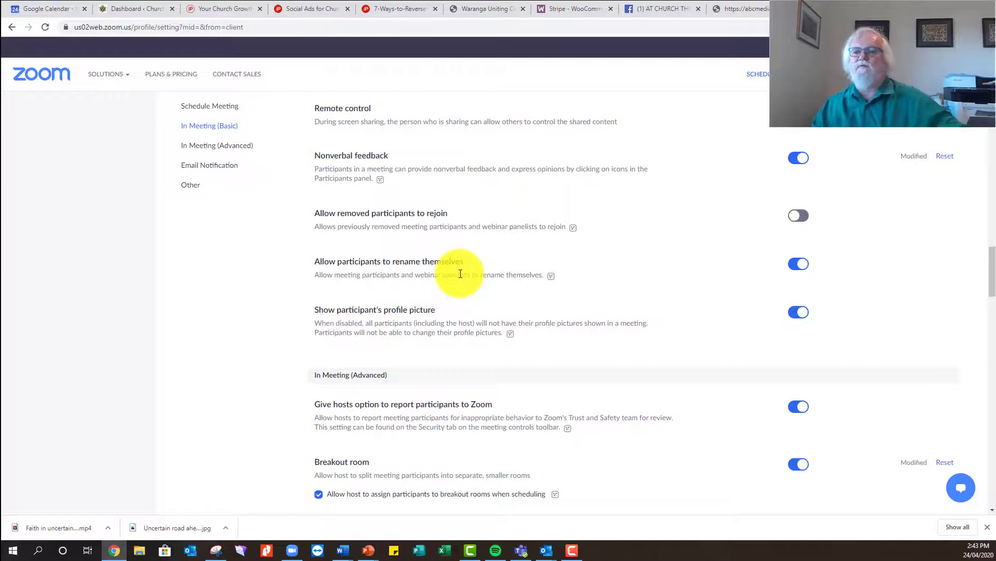
- Review the In Meeting (Advanced) settings through Virtual background, highlighting the Breakout room description
{"action": "scroll", "coordinate": [487, 280], "scroll_direction": "down", "scroll_amount": 2}
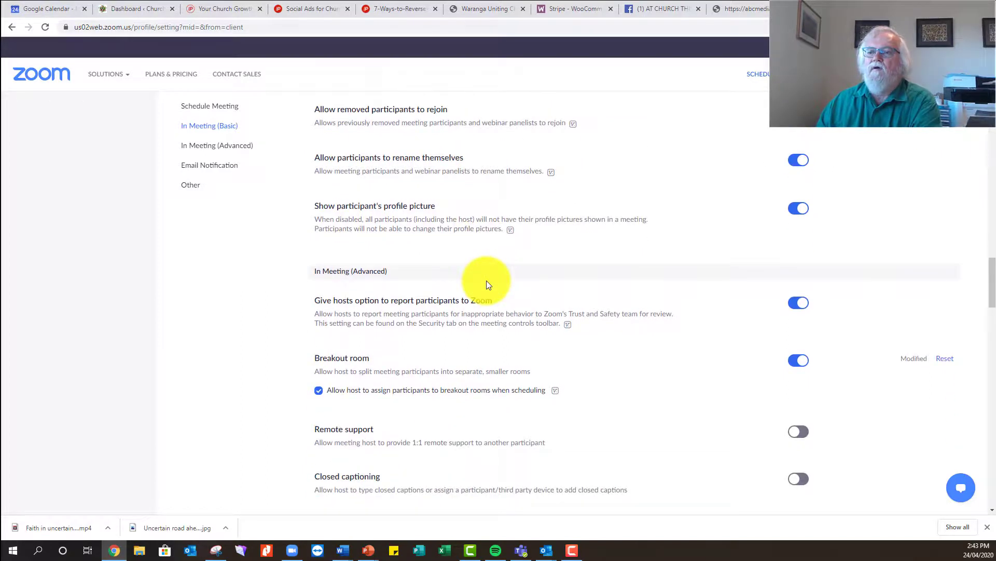
{"action": "scroll", "coordinate": [487, 282], "scroll_direction": "down", "scroll_amount": 3}
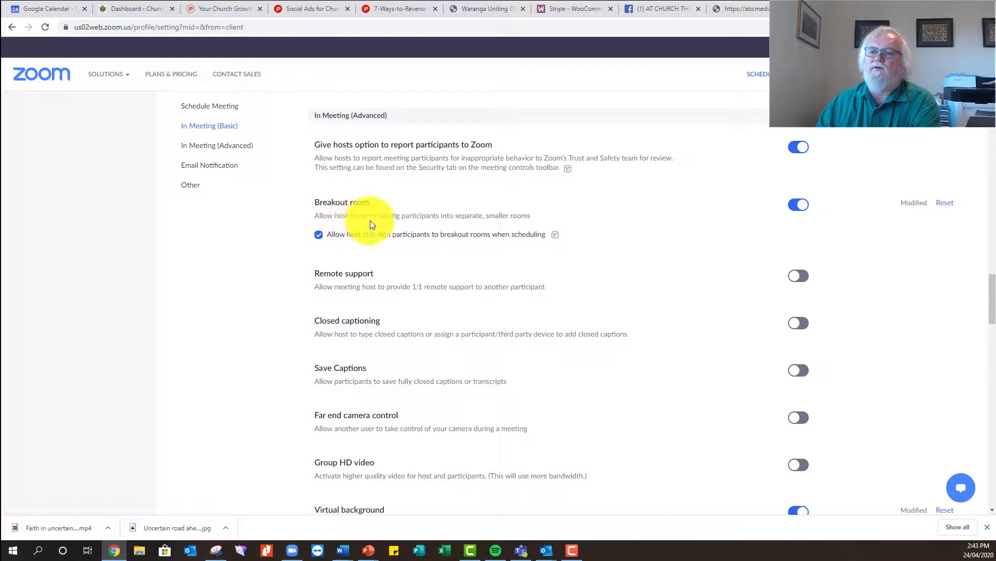
{"action": "left_click_drag", "start_coordinate": [317, 217], "coordinate": [543, 215]}
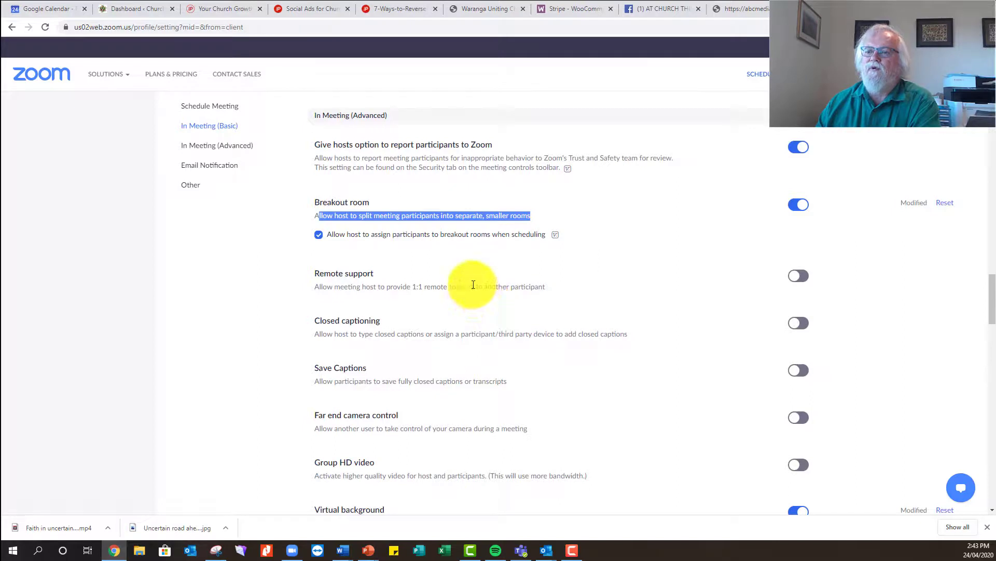
{"action": "scroll", "coordinate": [510, 260], "scroll_direction": "down", "scroll_amount": 6}
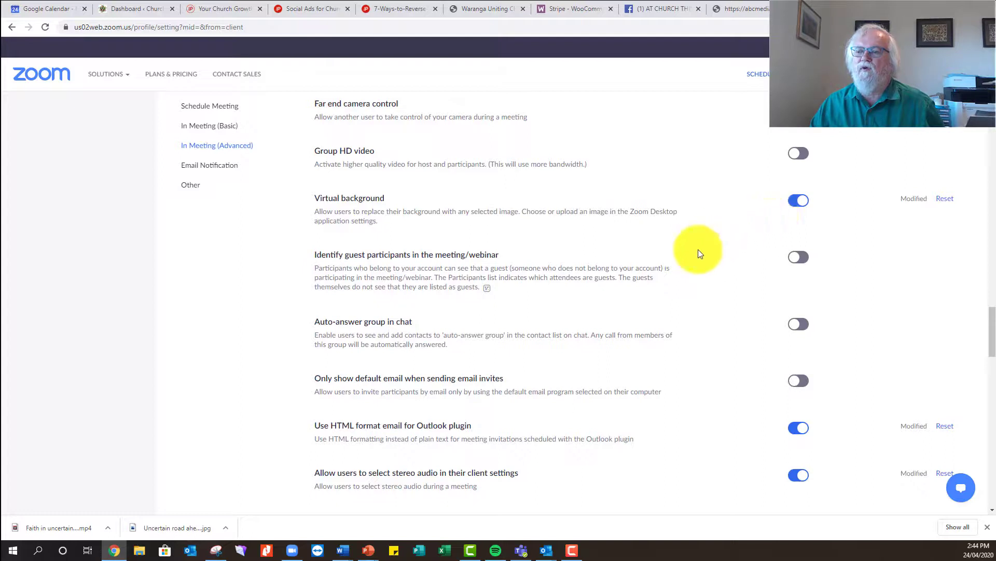
- Turn off the Waiting room setting in the In Meeting (Advanced) section
{"action": "scroll", "coordinate": [592, 274], "scroll_direction": "down", "scroll_amount": 2}
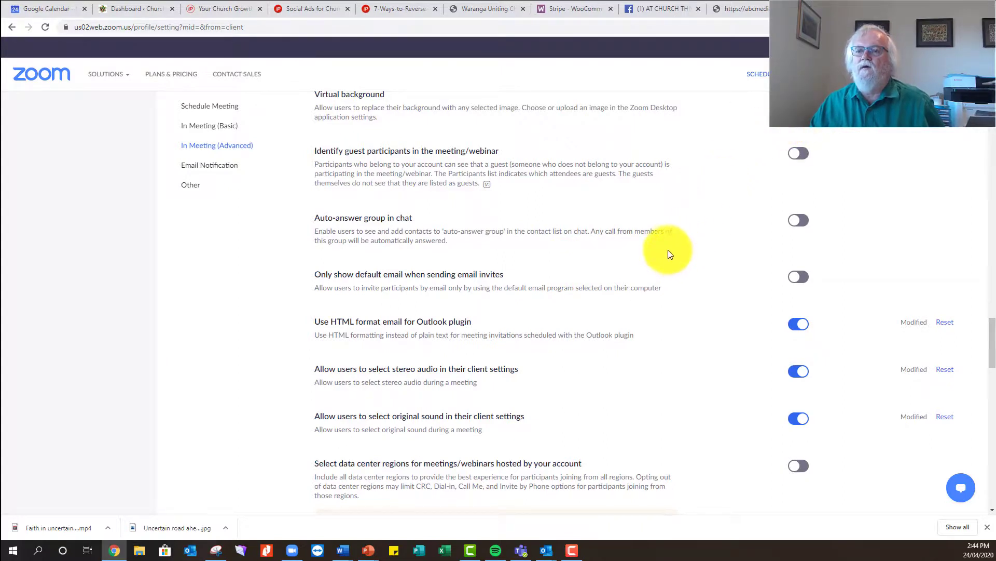
{"action": "scroll", "coordinate": [668, 250], "scroll_direction": "down", "scroll_amount": 8}
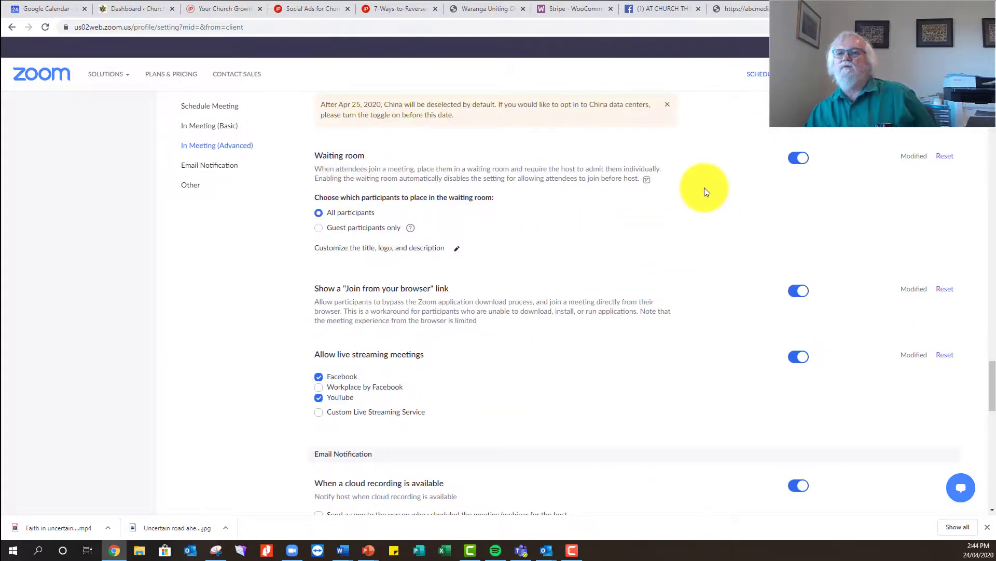
{"action": "left_click", "coordinate": [798, 161]}
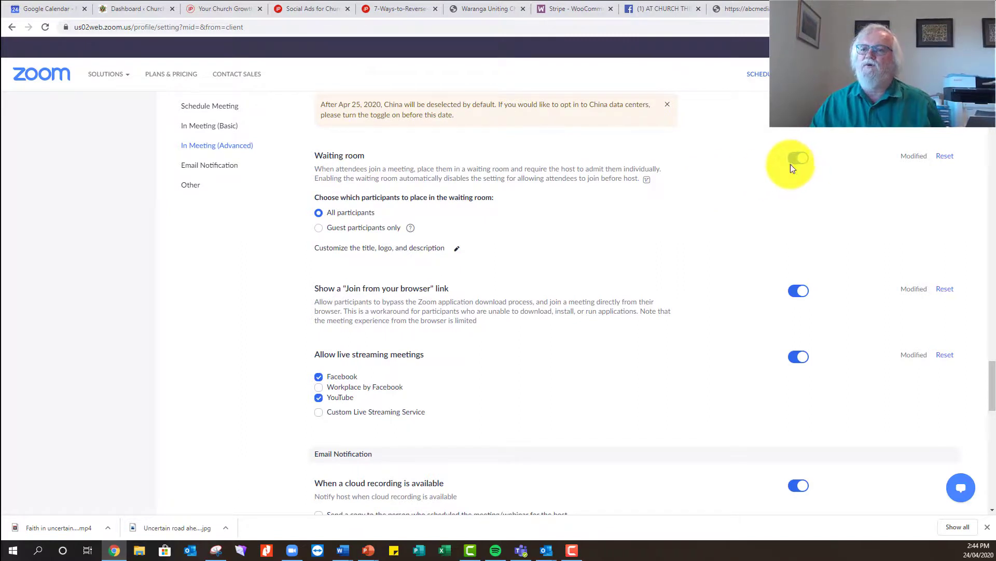
{"action": "left_click", "coordinate": [790, 160]}
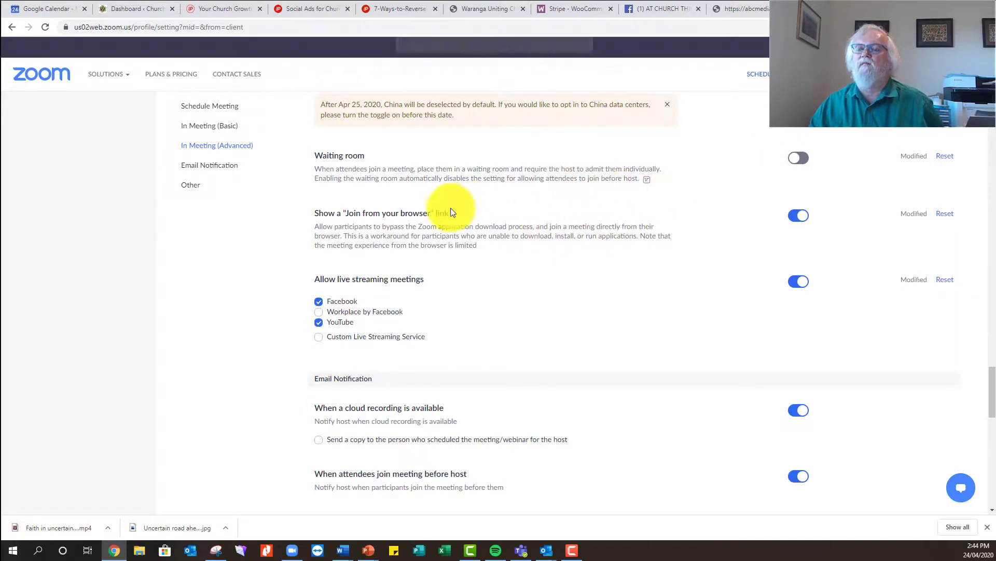
{"action": "left_click", "coordinate": [797, 159]}
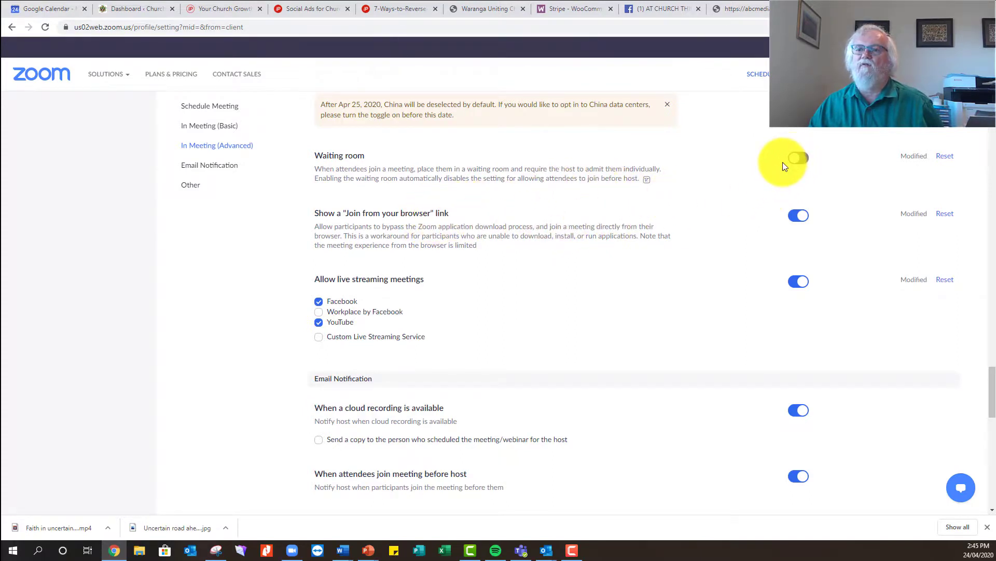
- Review the Join from your browser link and live streaming options, and close the web settings page
{"action": "mouse_move", "coordinate": [650, 186]}
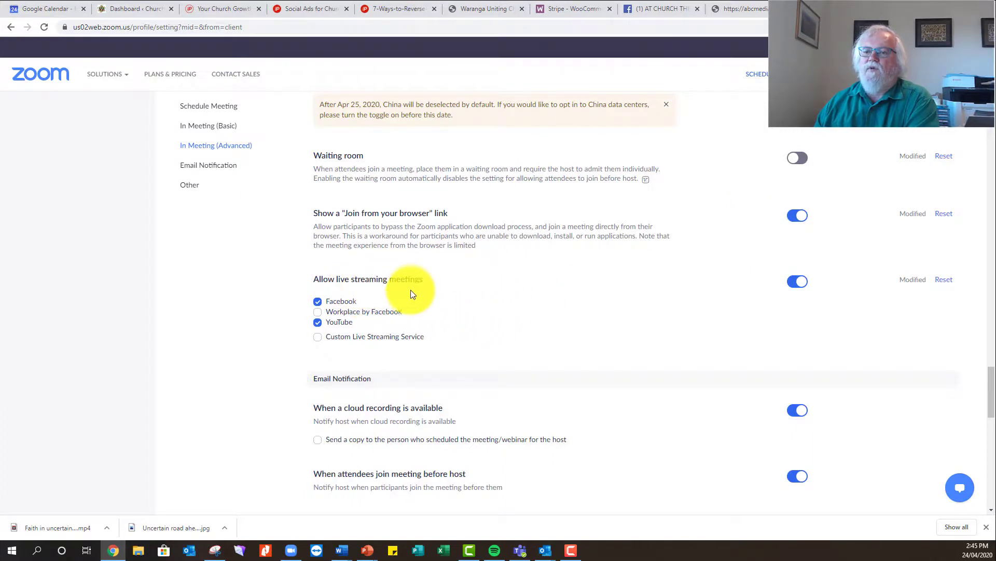
{"action": "scroll", "coordinate": [365, 251], "scroll_direction": "down", "scroll_amount": 1}
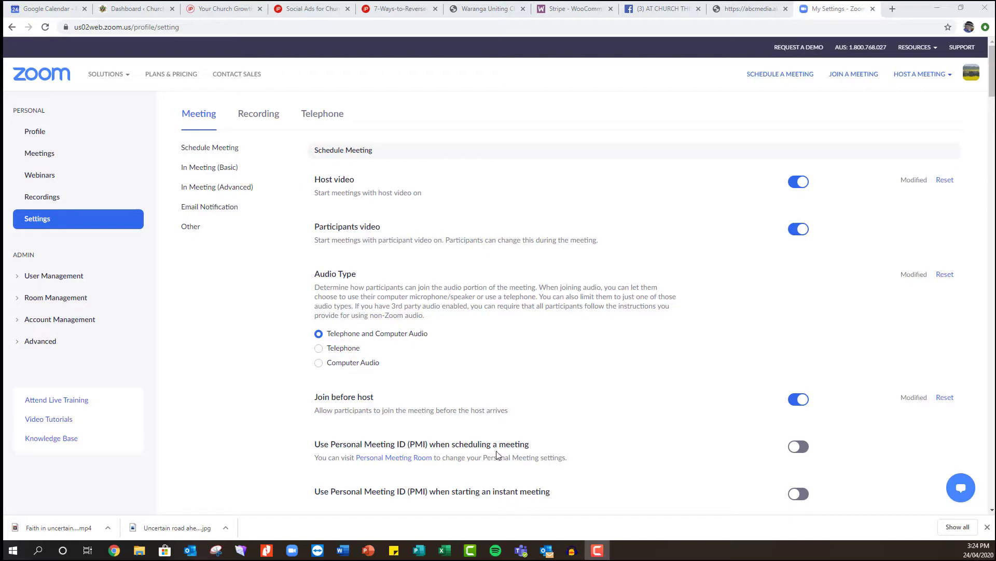
{"action": "left_click", "coordinate": [873, 10]}
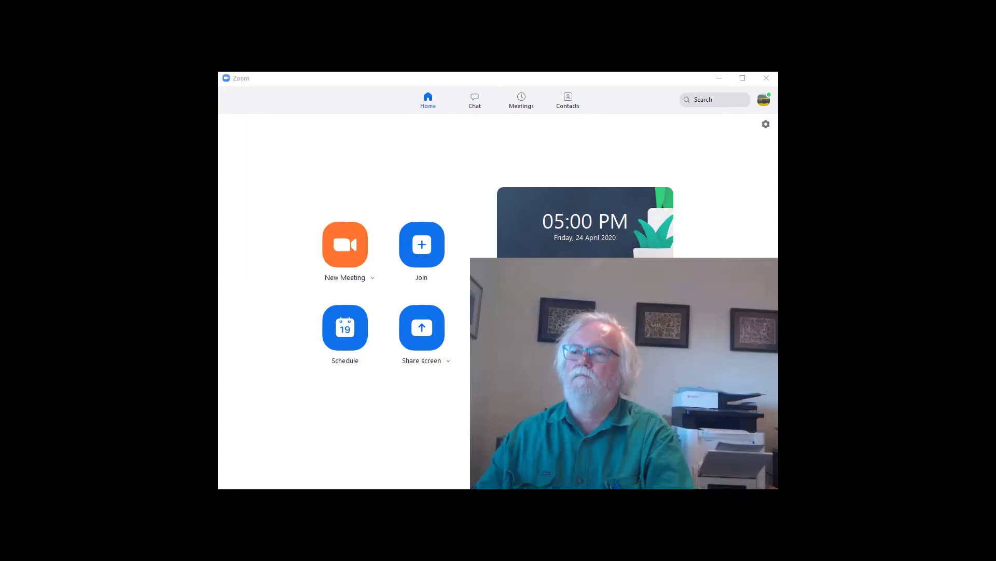